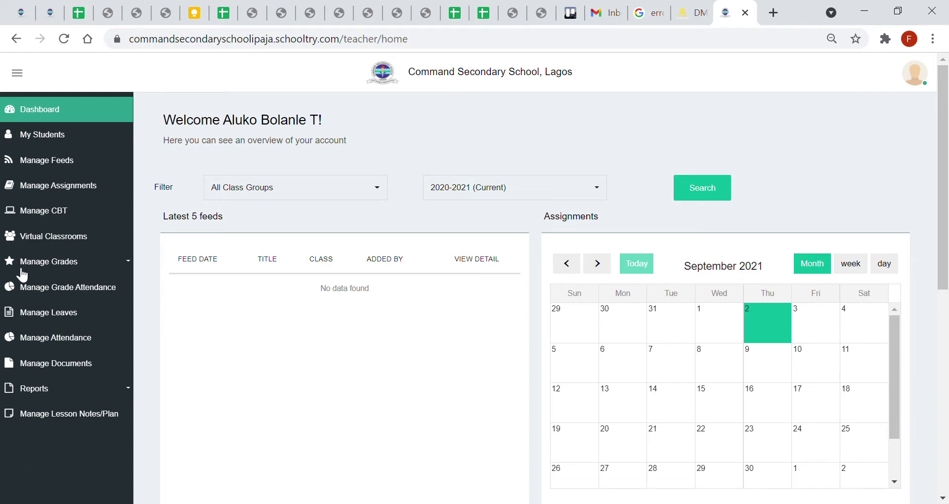
click(27, 76)
click(26, 75)
click(16, 74)
click(17, 74)
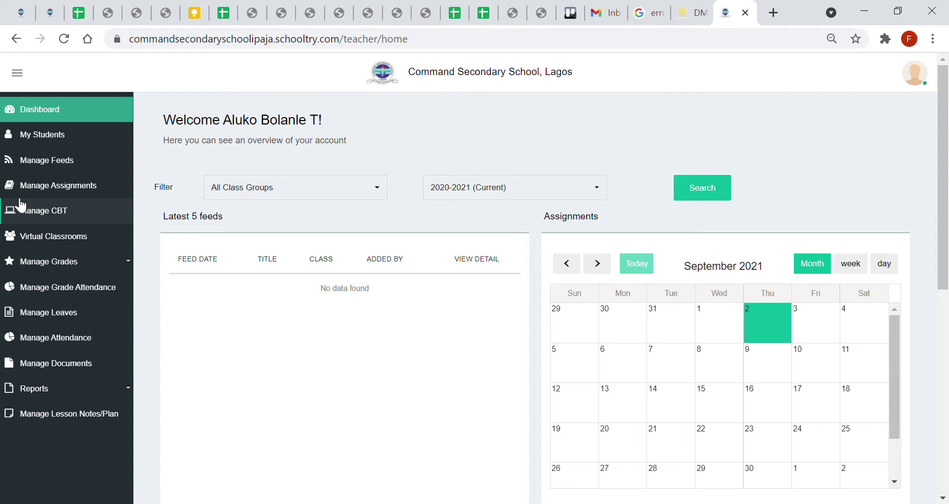
Open the Student Grade Report page from the reports section.
click(55, 394)
click(54, 394)
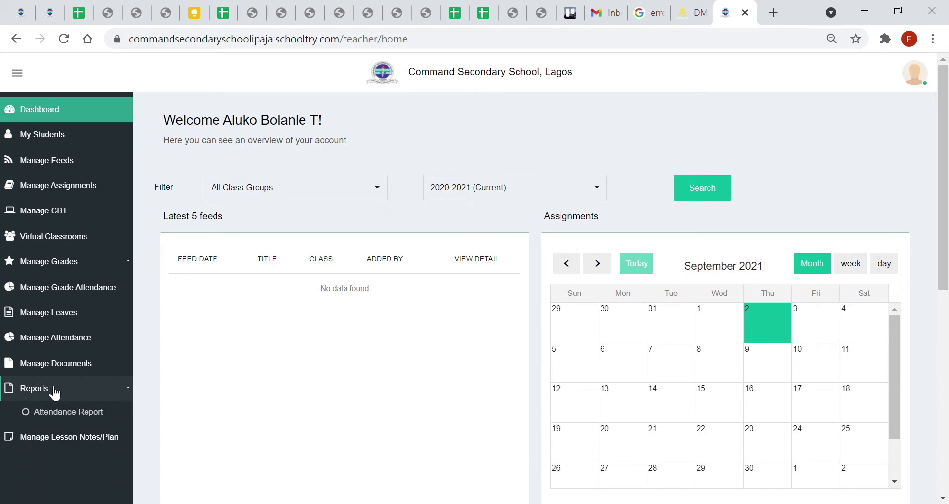
click(54, 394)
click(55, 394)
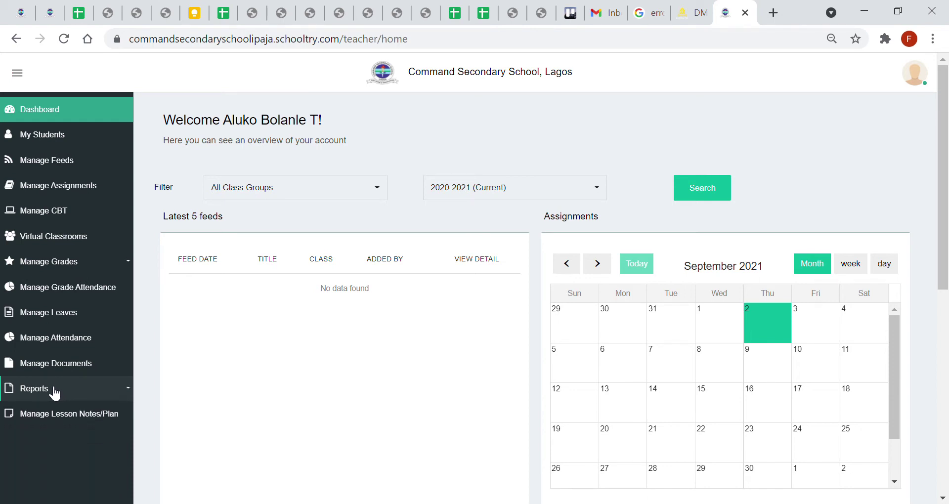
click(55, 394)
click(54, 394)
click(55, 394)
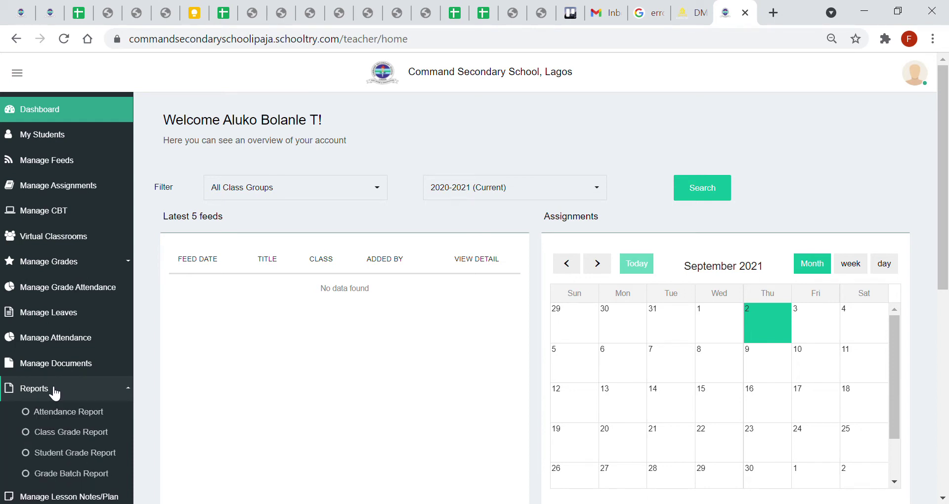
click(55, 394)
click(55, 394)
click(55, 395)
click(55, 394)
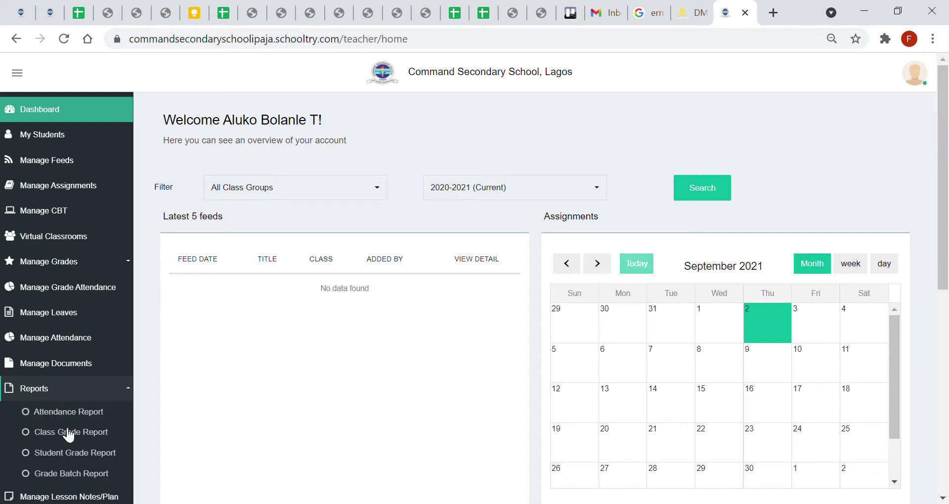
click(84, 459)
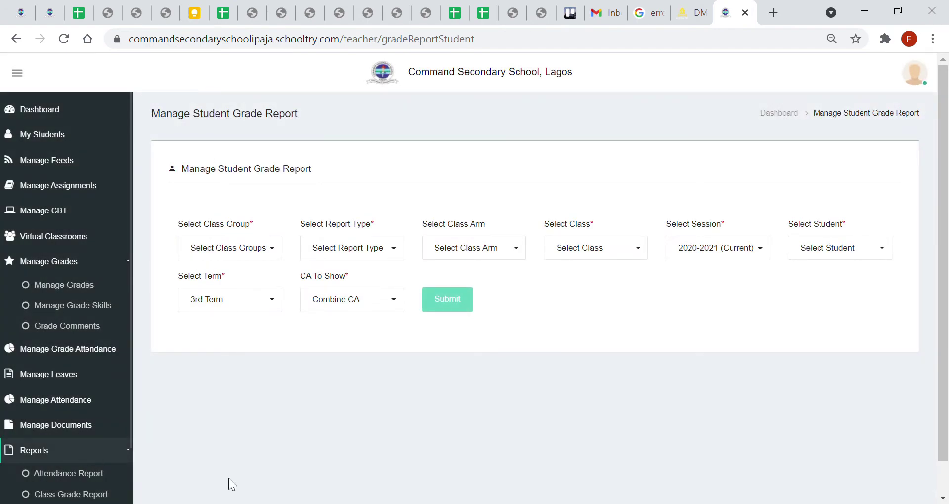
Set the class group to JUNIOR SECONDARY SCHOOL and the report type to Individual Class Report.
click(268, 252)
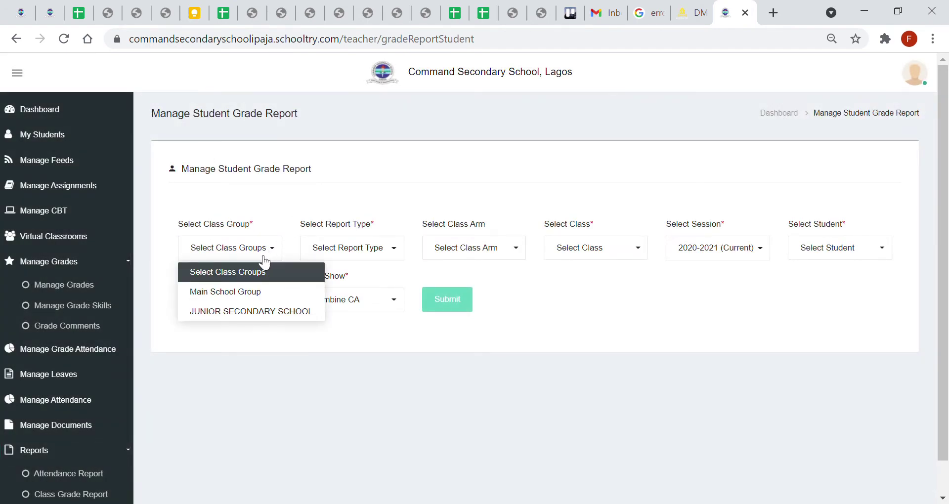
click(245, 313)
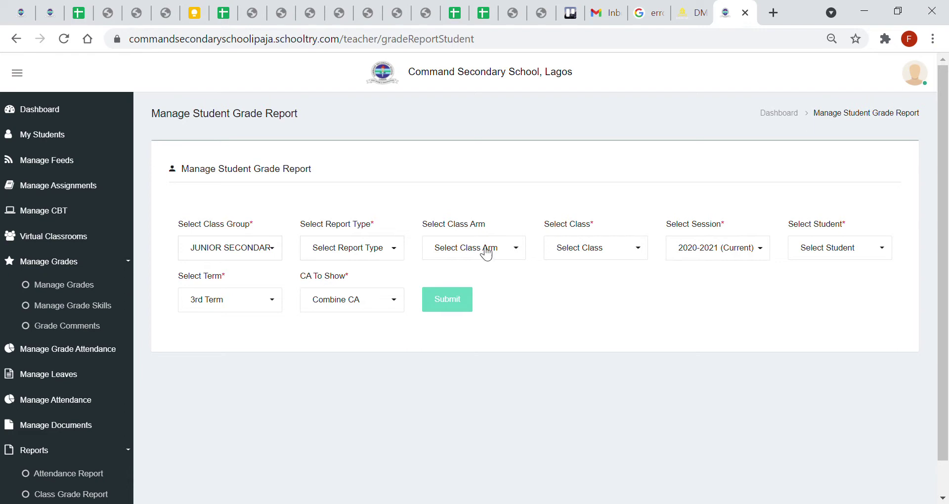
click(371, 247)
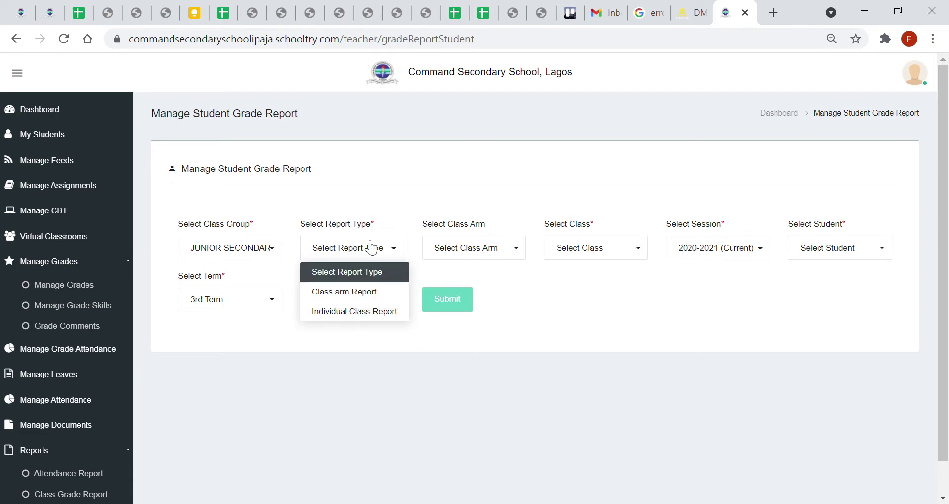
click(366, 319)
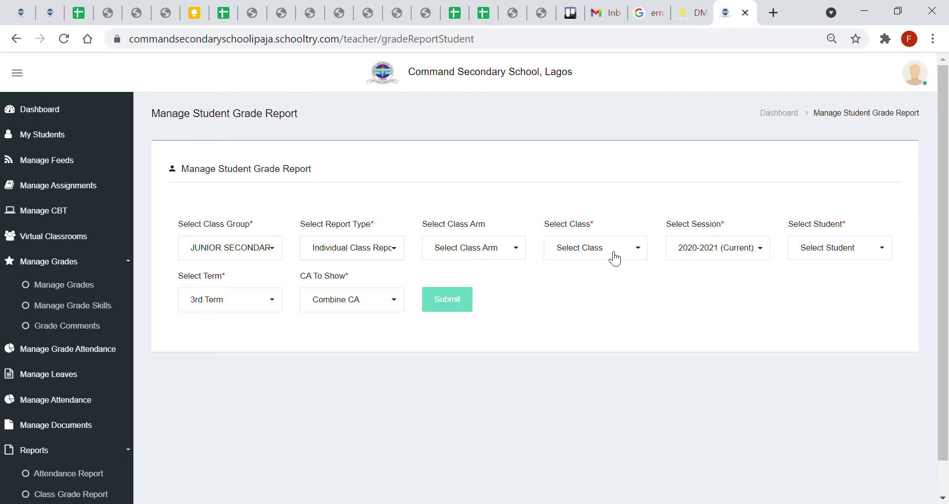
click(395, 251)
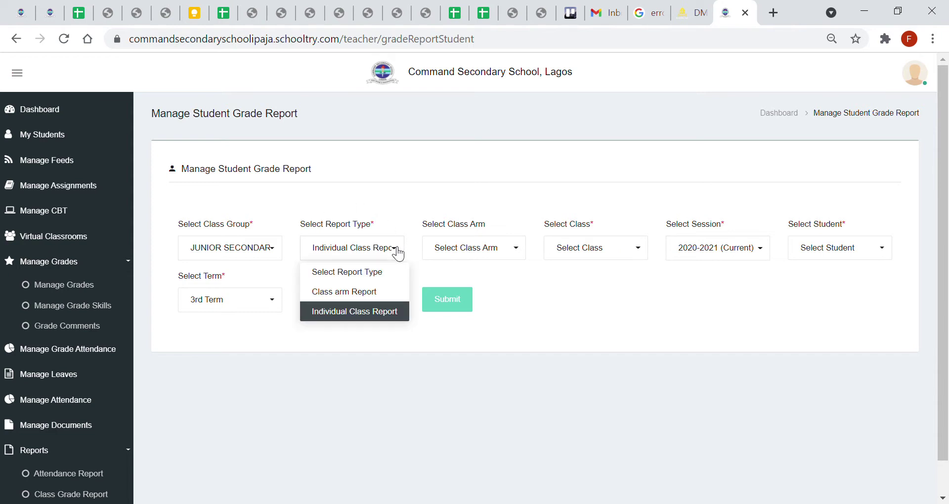
click(379, 317)
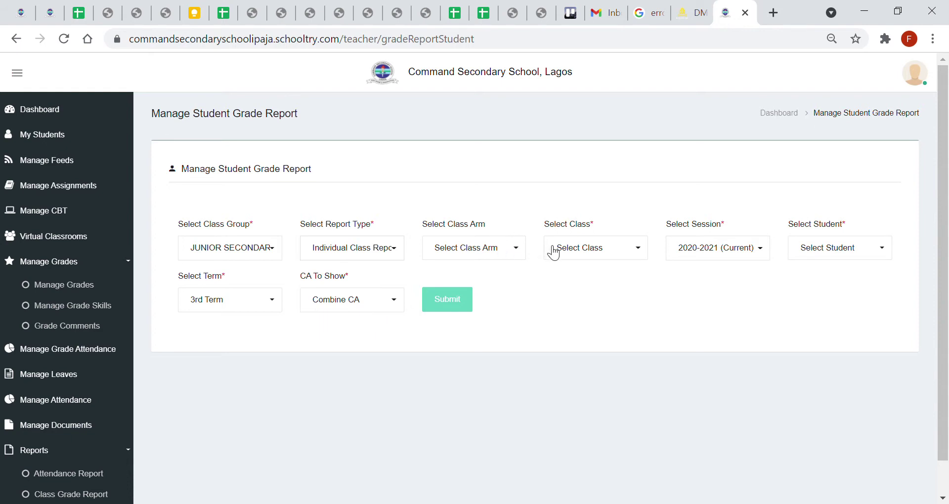
Select the class JSS 2 Pearl and check the student list, keeping the first student selected.
click(624, 252)
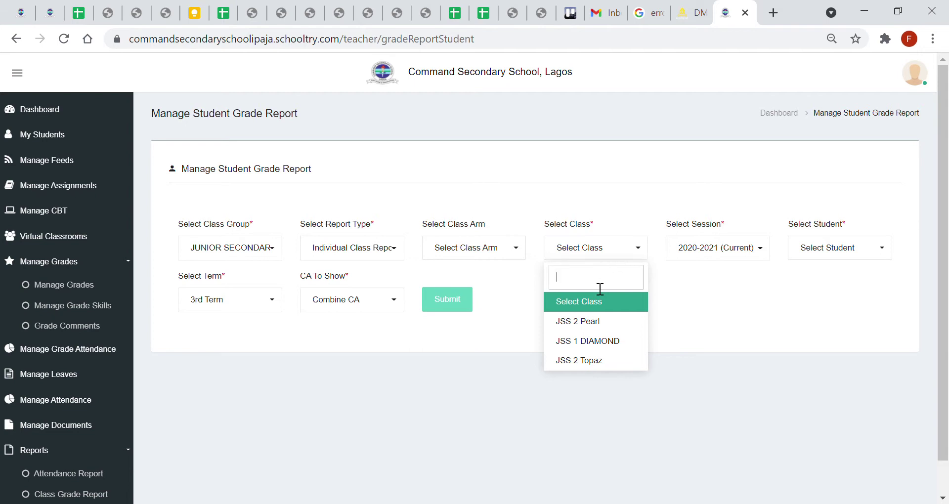
click(598, 322)
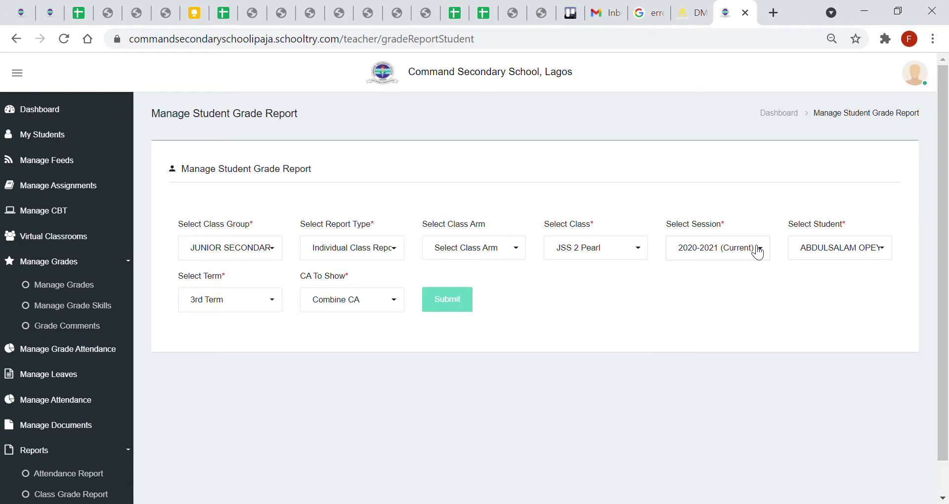
click(880, 255)
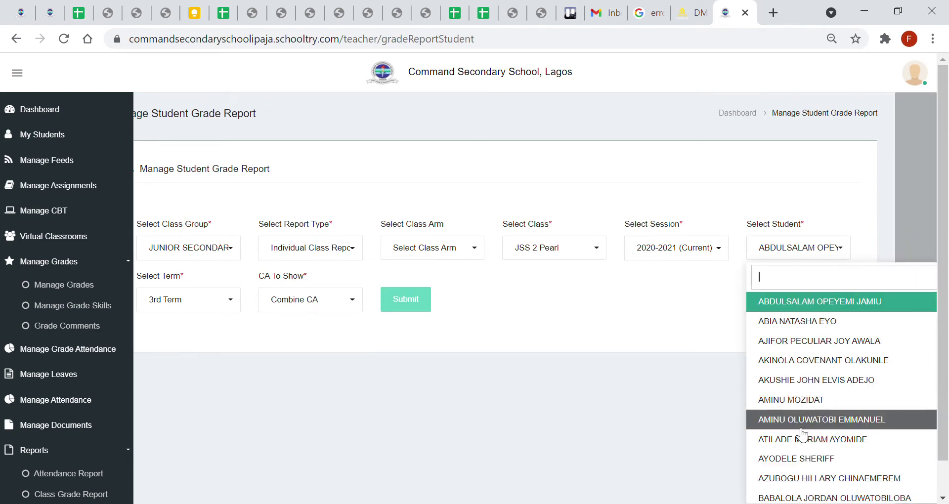
click(476, 314)
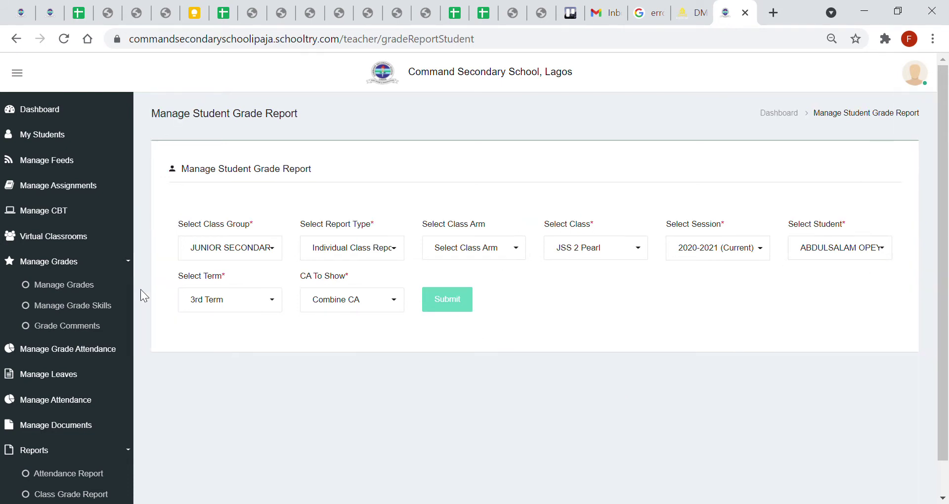
Set the term to Session Report and the CA to show to Individual CA, and generate the student's report card.
click(242, 303)
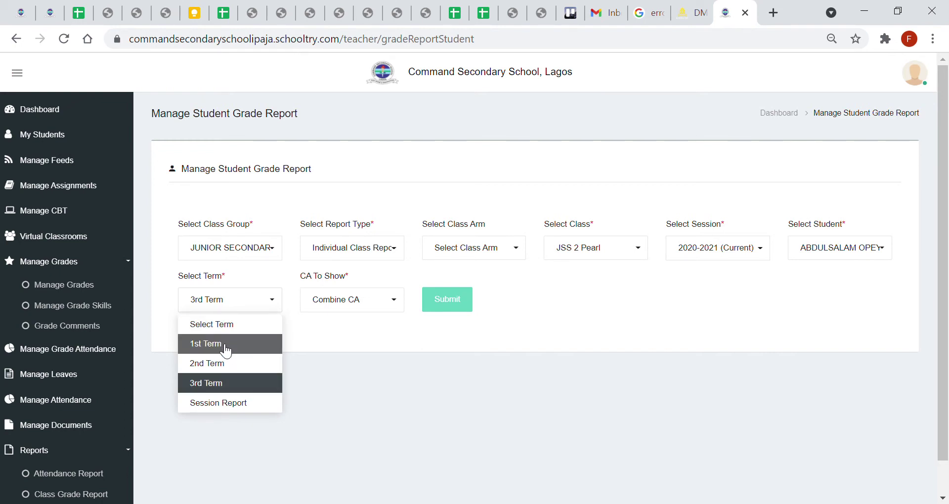
click(237, 404)
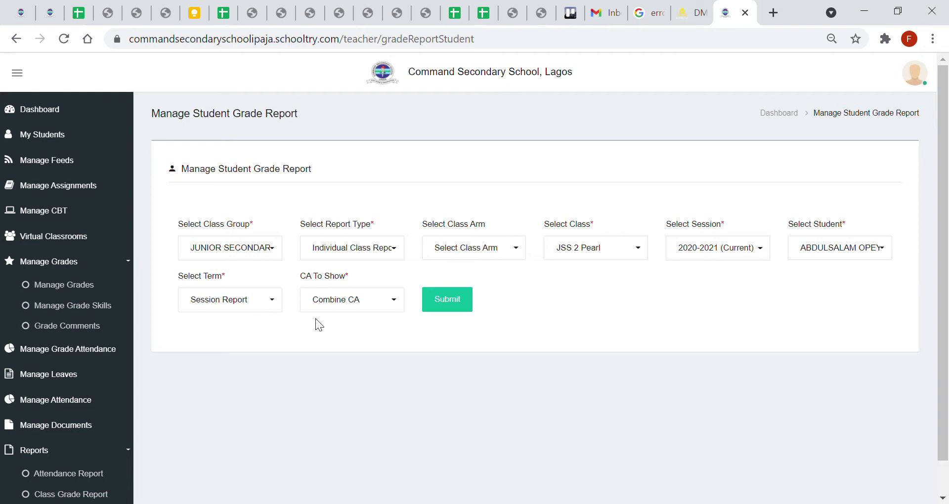
click(388, 305)
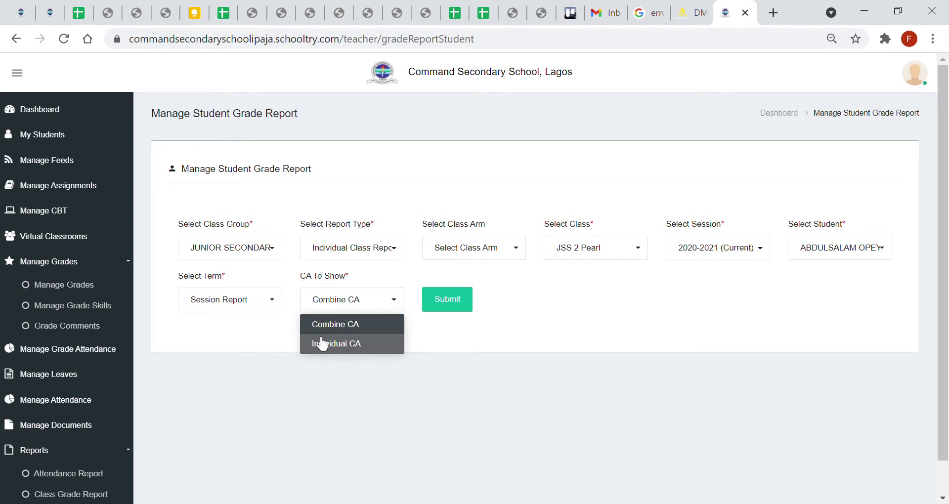
click(352, 344)
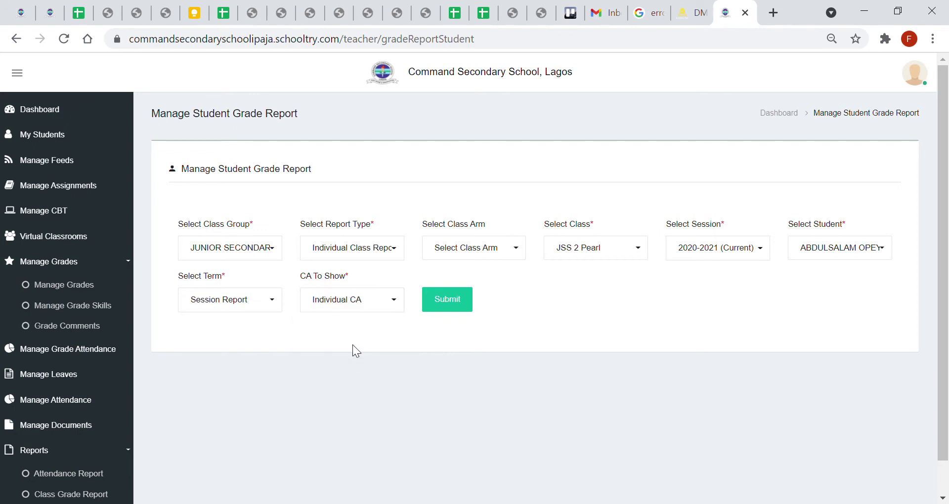
click(450, 309)
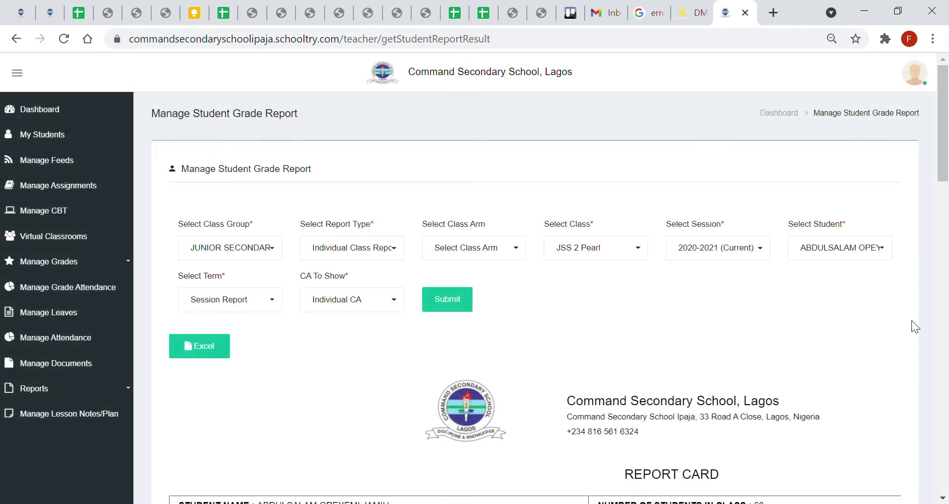
Enter "A well behaved Student" as the teacher's comment below the subject performance table and submit it.
scroll(650, 328, down, 3)
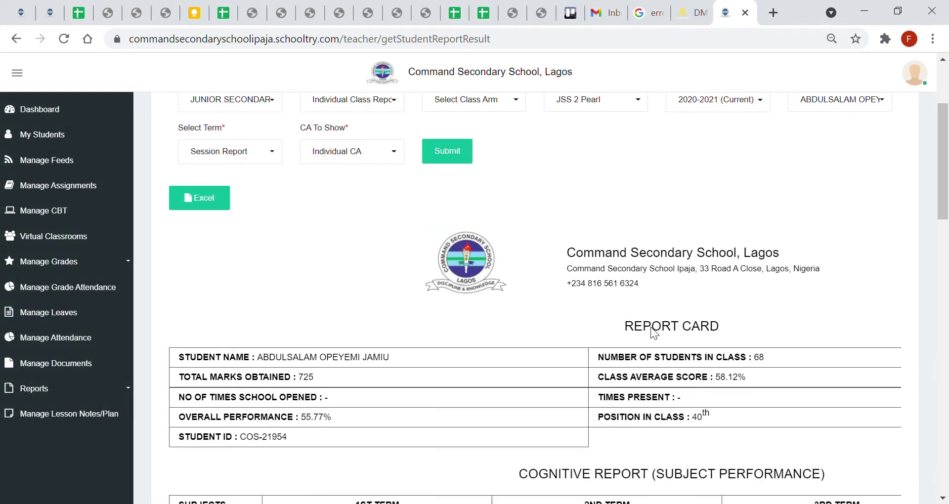
scroll(659, 335, down, 6)
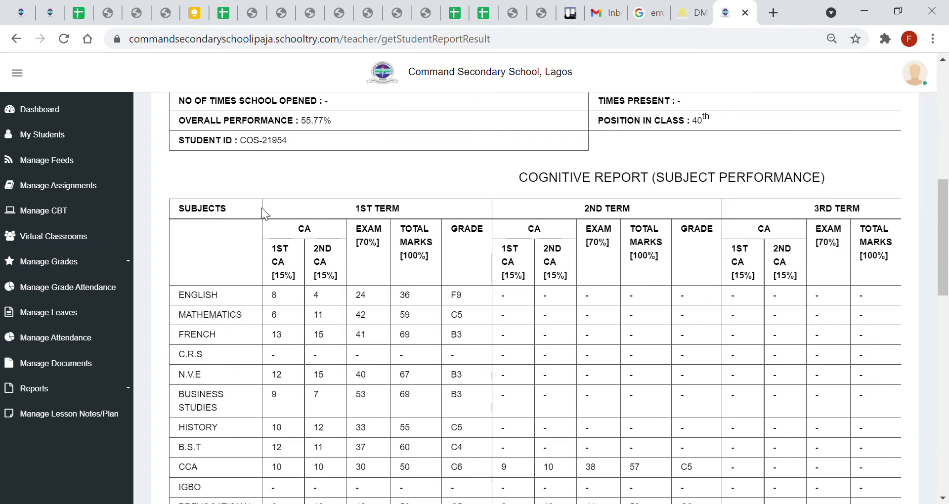
scroll(413, 267, down, 2)
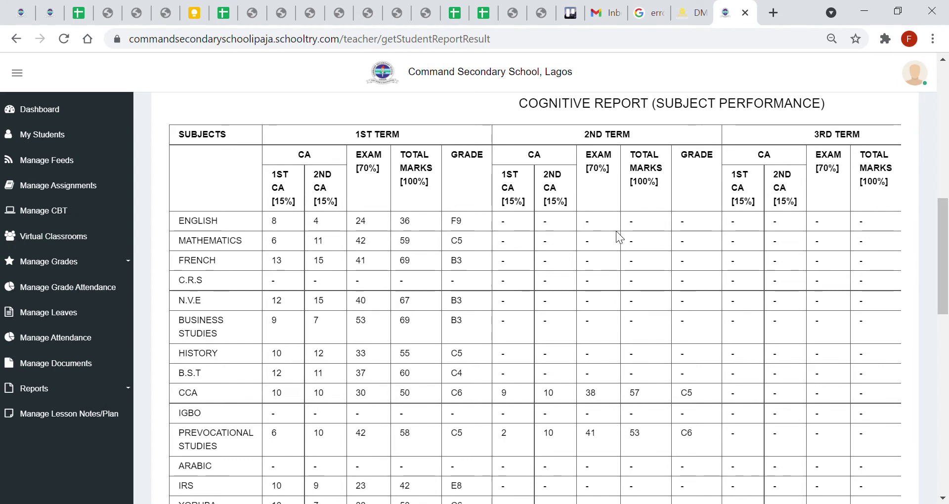
scroll(808, 236, down, 3)
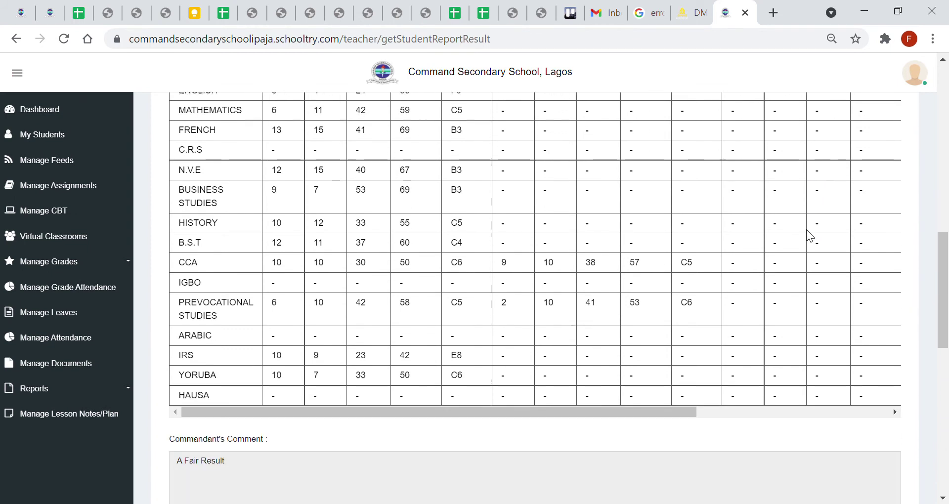
scroll(809, 236, up, 6)
scroll(648, 245, down, 10)
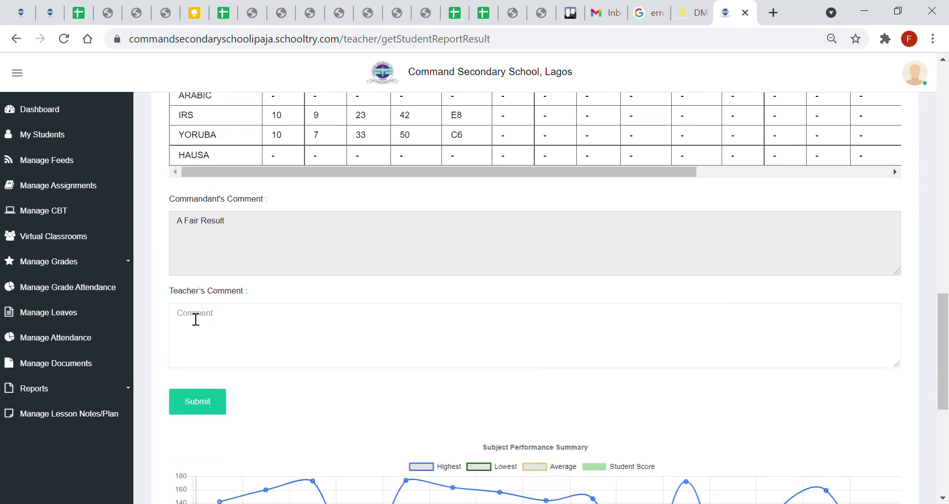
click(196, 319)
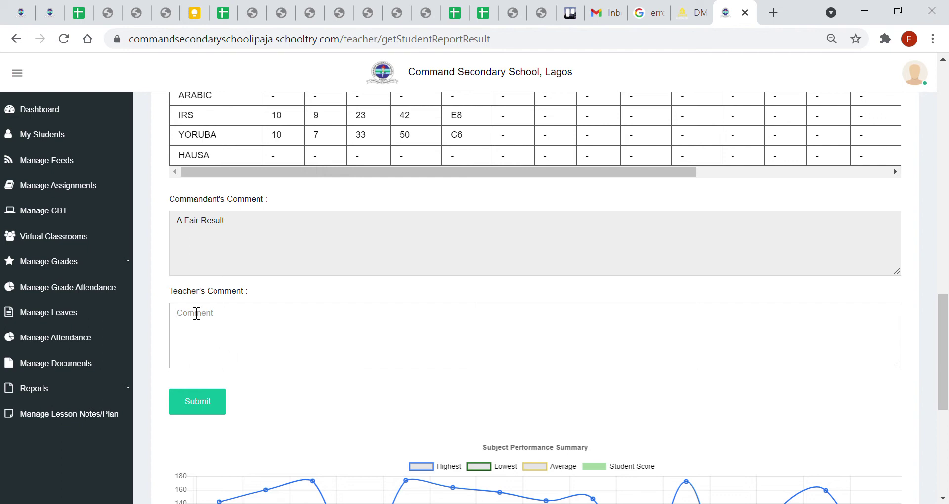
text(A well behaved Students)
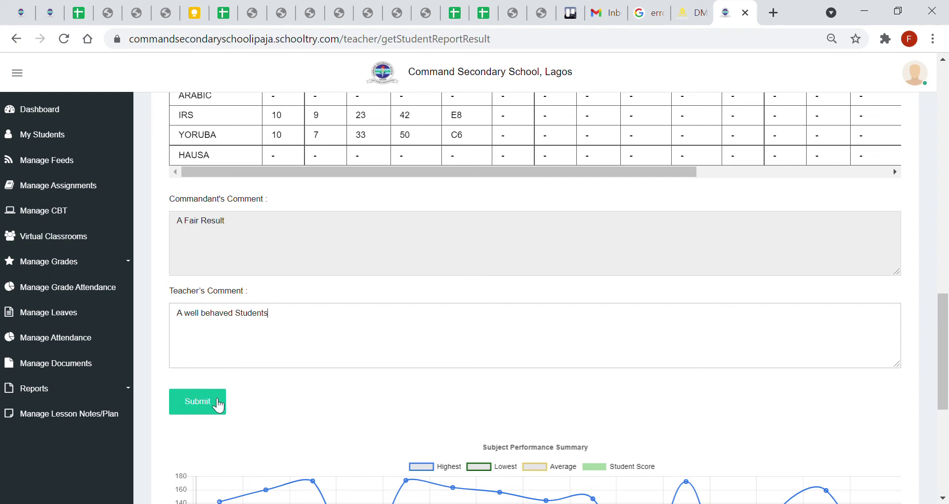
key(BackSpace)
click(219, 405)
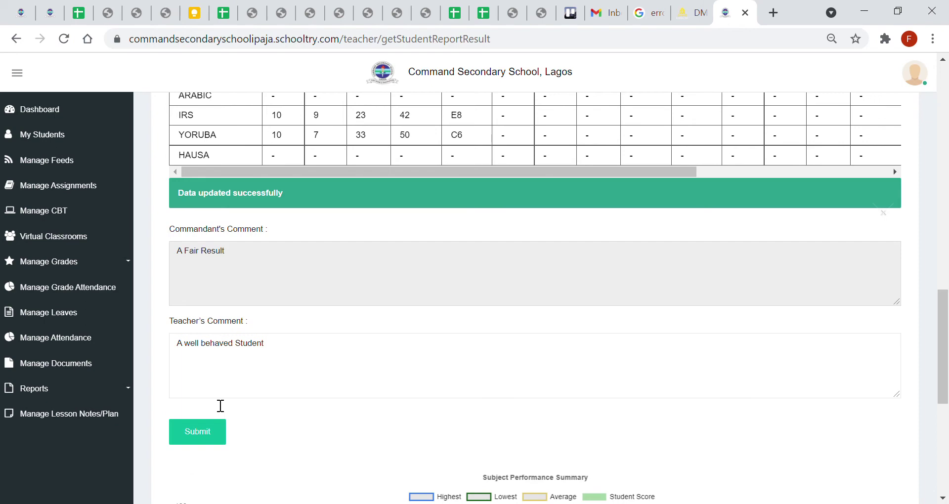
Review the student's report card, from the summary details and subject performance table to the comments.
scroll(321, 324, up, 10)
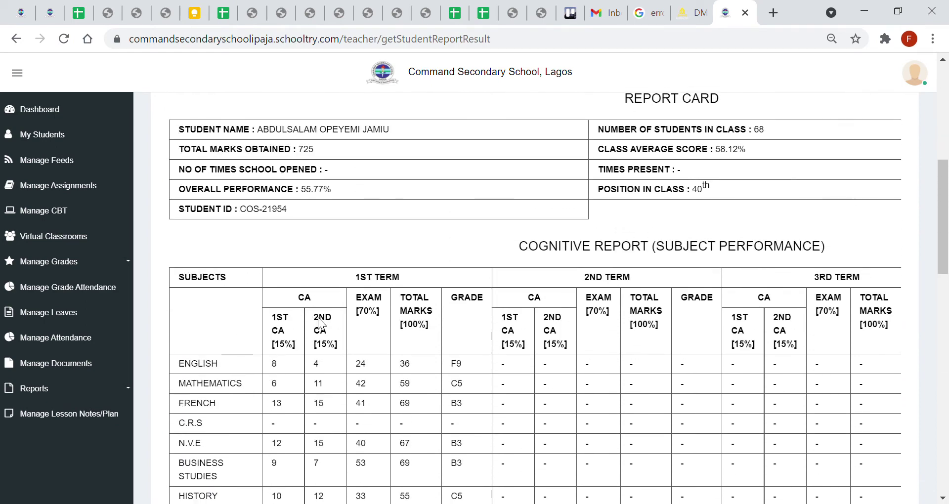
scroll(324, 324, up, 7)
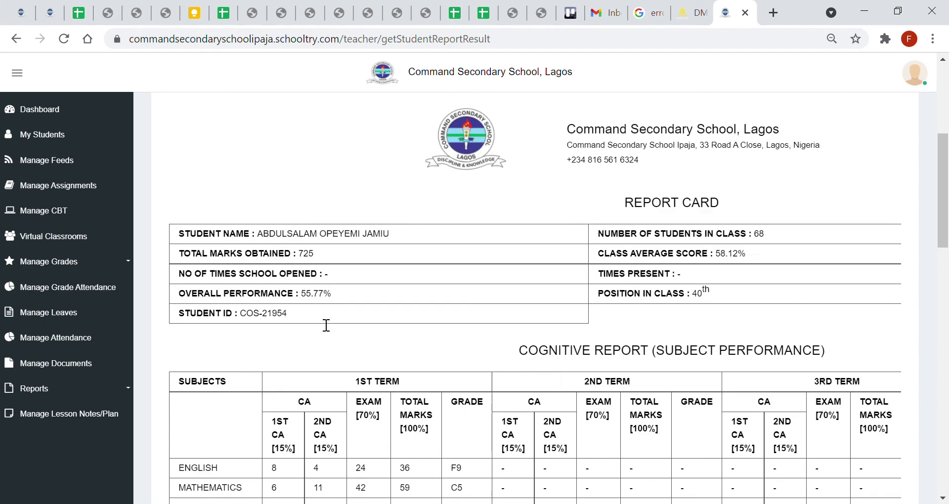
scroll(319, 319, down, 11)
scroll(321, 324, down, 7)
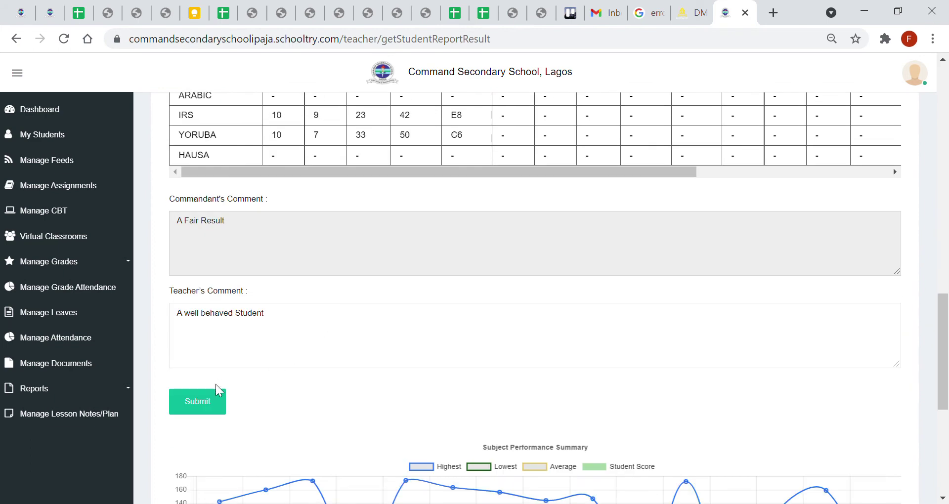
scroll(414, 313, up, 9)
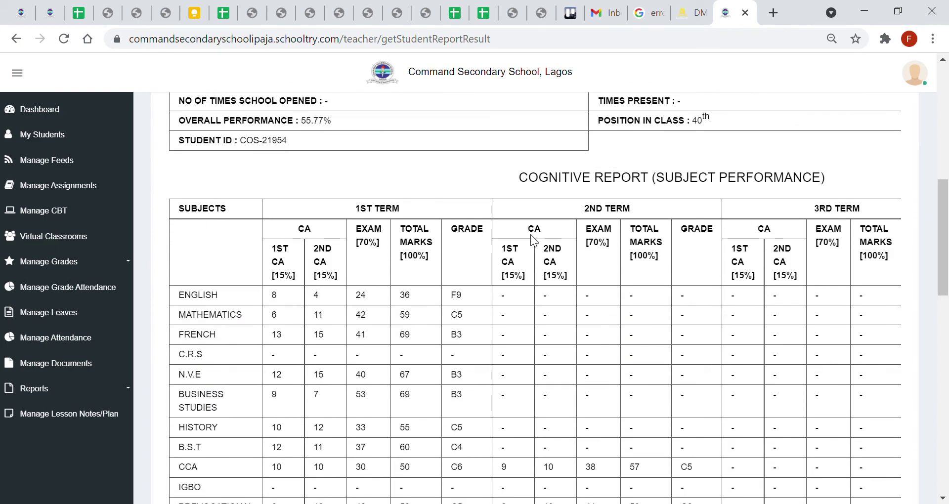
scroll(532, 236, up, 2)
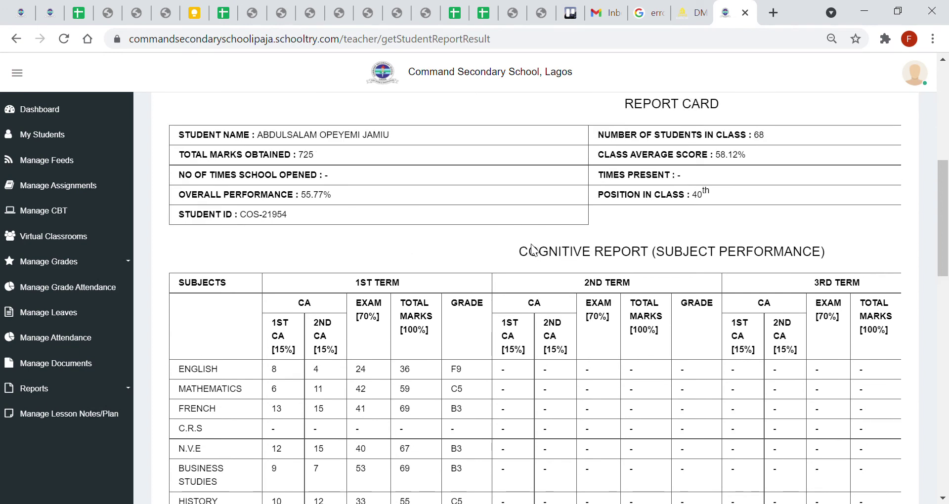
scroll(532, 250, down, 2)
scroll(478, 218, up, 8)
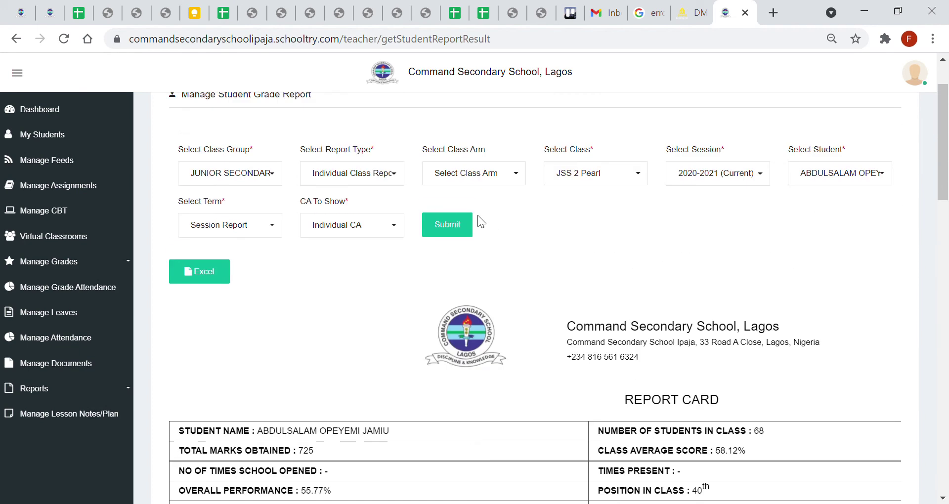
Check the available term options, keeping Session Report selected, and show the available report types.
click(278, 235)
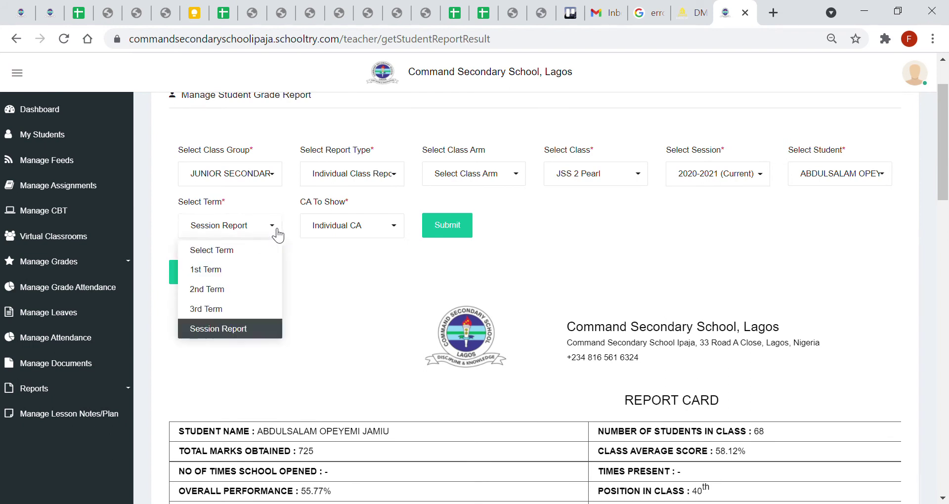
click(245, 329)
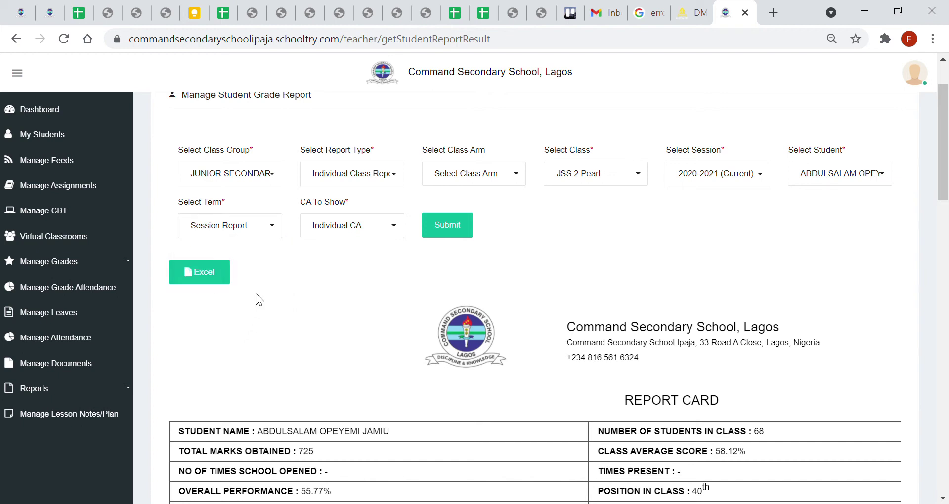
click(272, 237)
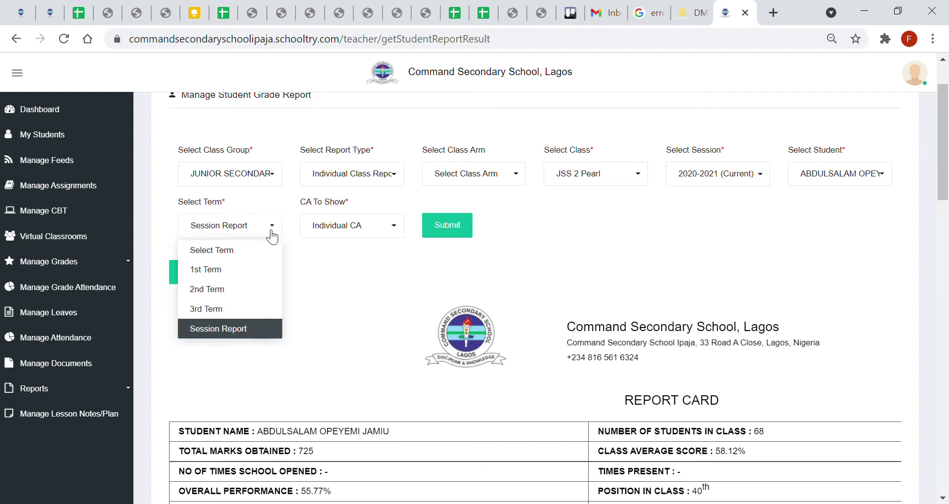
click(246, 325)
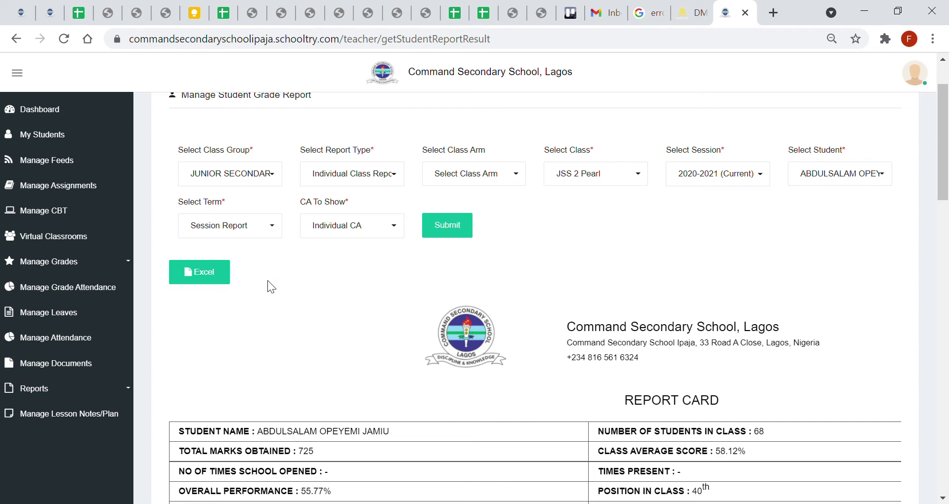
click(58, 390)
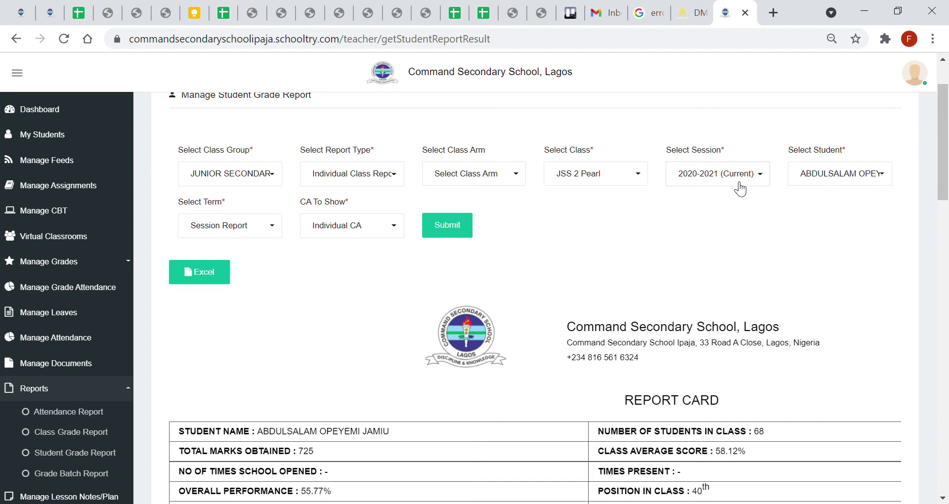
Select the second student in the class list and generate that student's session report card.
click(834, 180)
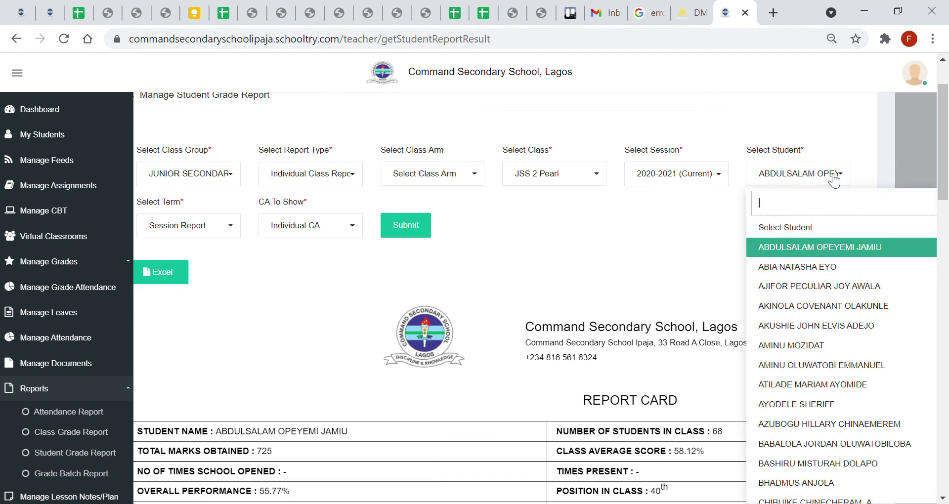
click(804, 270)
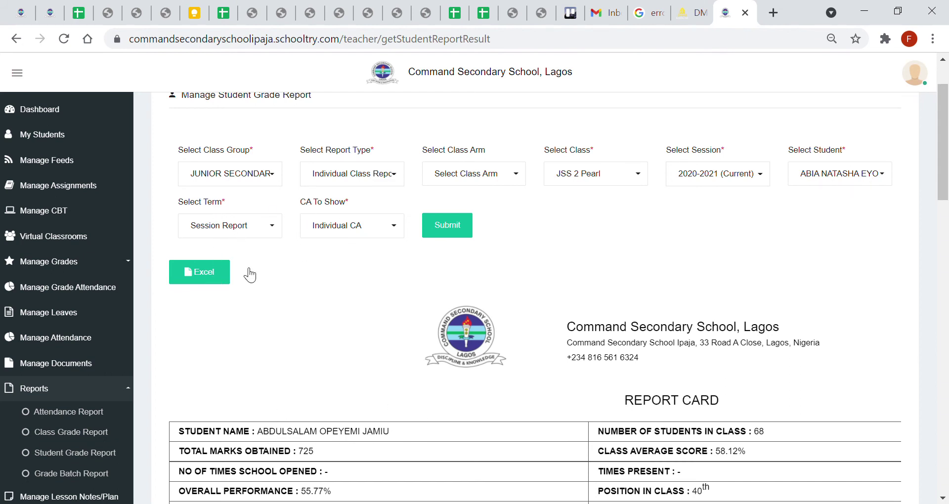
click(458, 232)
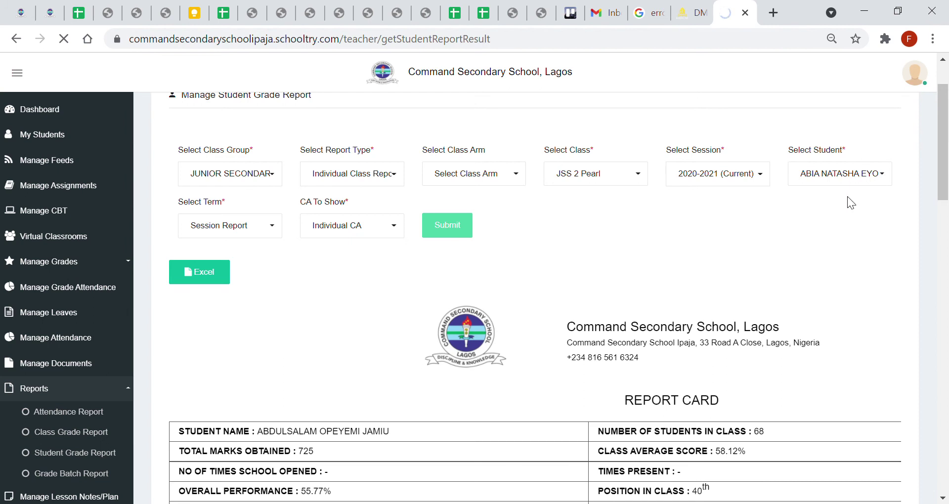
scroll(380, 311, down, 2)
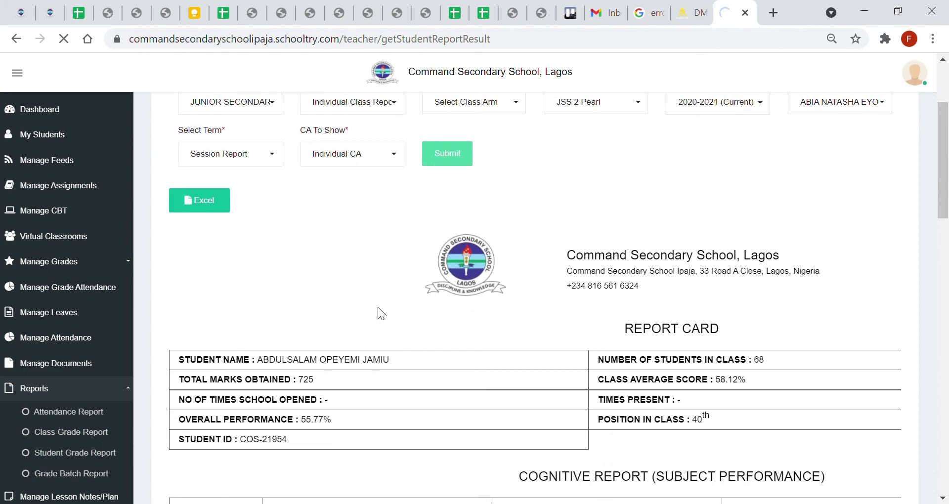
scroll(547, 180, up, 2)
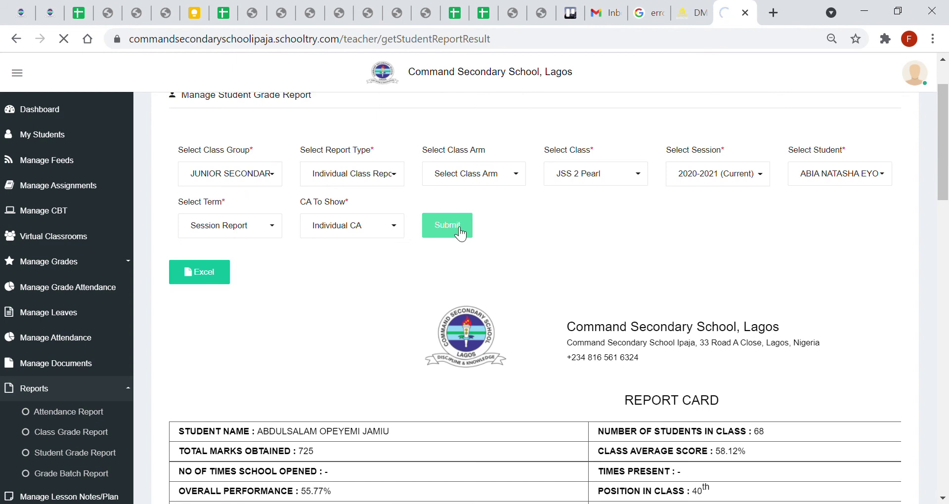
scroll(375, 274, down, 2)
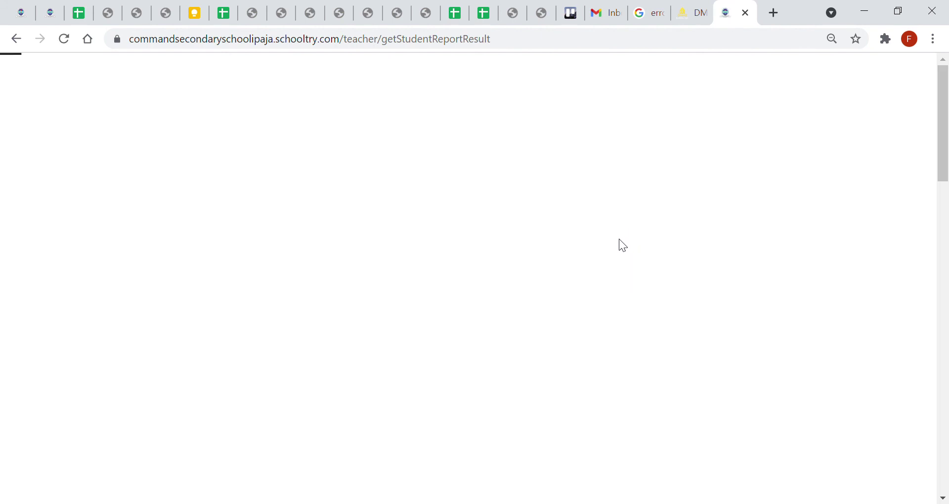
scroll(340, 280, down, 2)
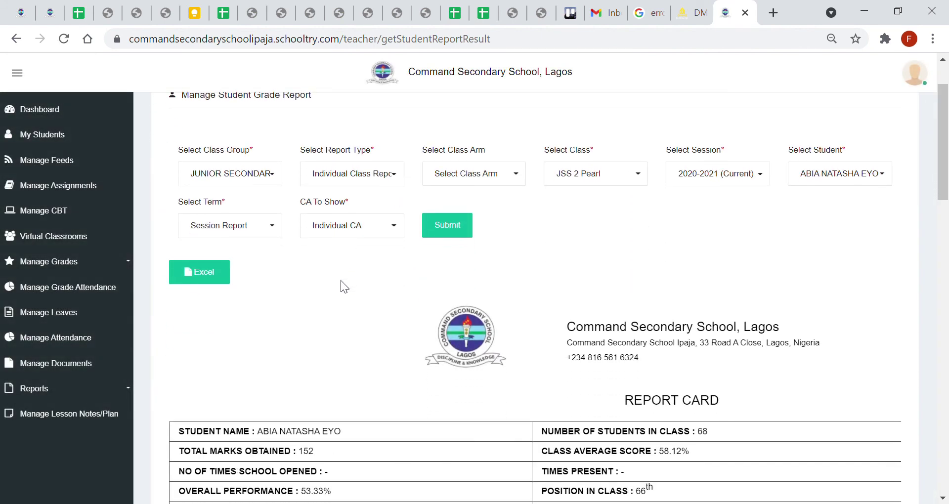
Enter "A responsible girl" as the teacher's comment below the student's subject performance table.
scroll(340, 282, down, 5)
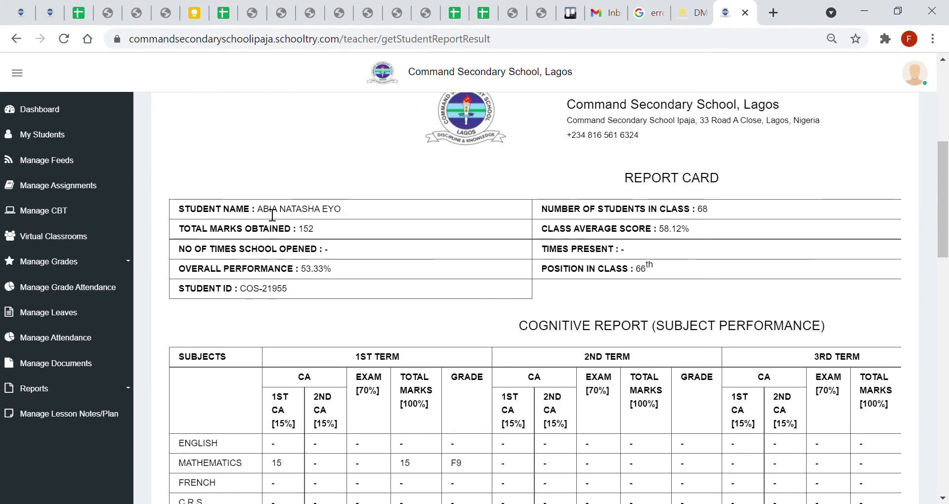
scroll(349, 229, down, 15)
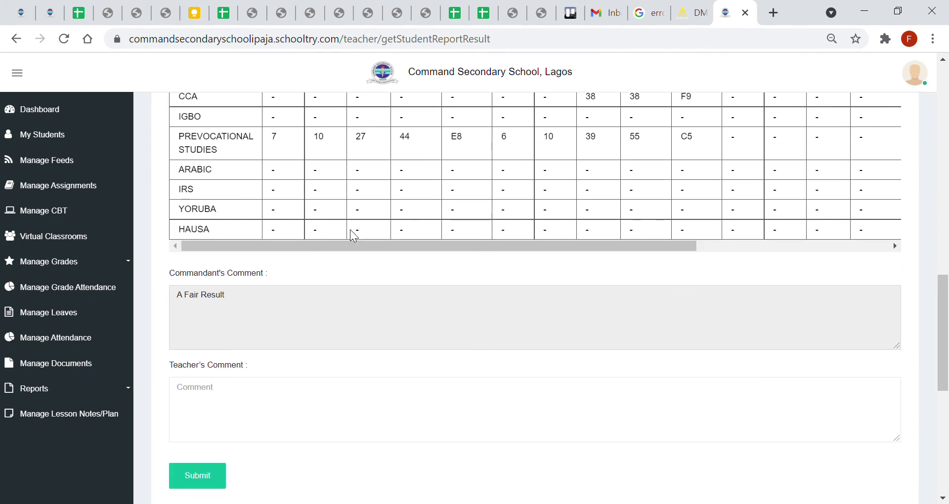
click(217, 248)
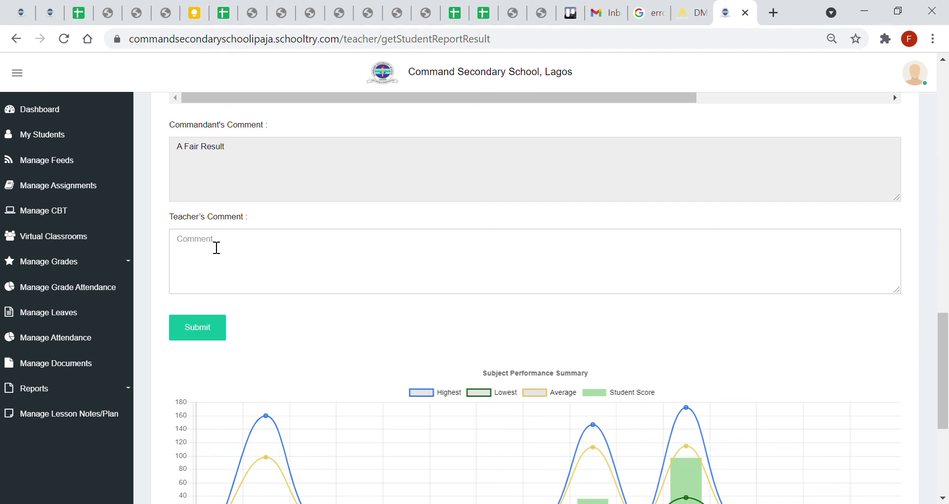
text(A responsible girl)
scroll(250, 307, down, 5)
scroll(195, 154, up, 2)
scroll(200, 149, up, 1)
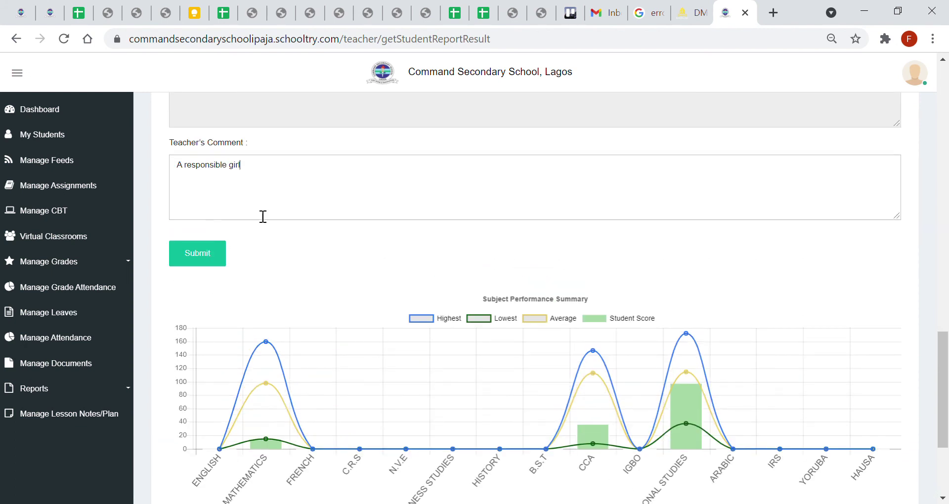
Replace the teacher's comment with "A responsible student" and submit it.
key(BackSpace)
key(BackSpace)
key(BackSpace)
key(BackSpace)
key(BackSpace)
key(BackSpace)
key(BackSpace)
key(BackSpace)
key(BackSpace)
key(BackSpace)
key(BackSpace)
key(BackSpace)
key(BackSpace)
key(BackSpace)
key(BackSpace)
key(BackSpace)
key(BackSpace)
text(A respond)
key(BackSpace)
text(sible student)
scroll(214, 188, up, 5)
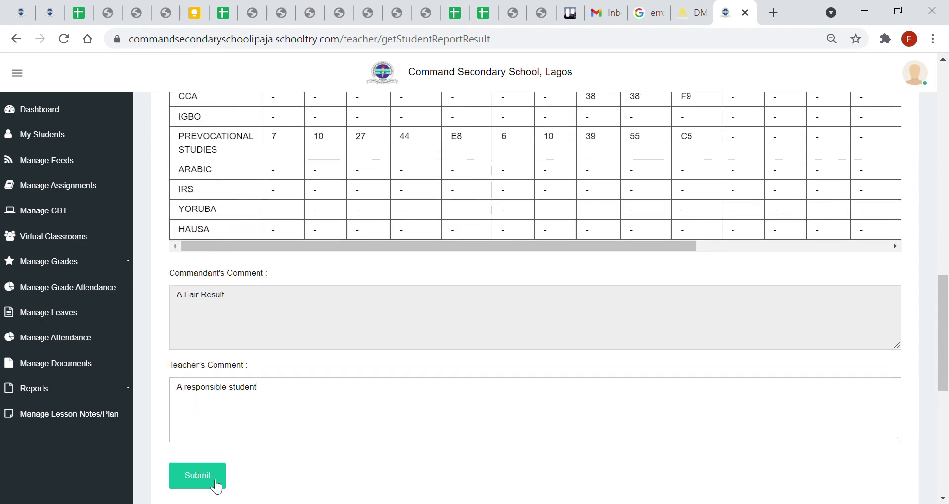
click(211, 478)
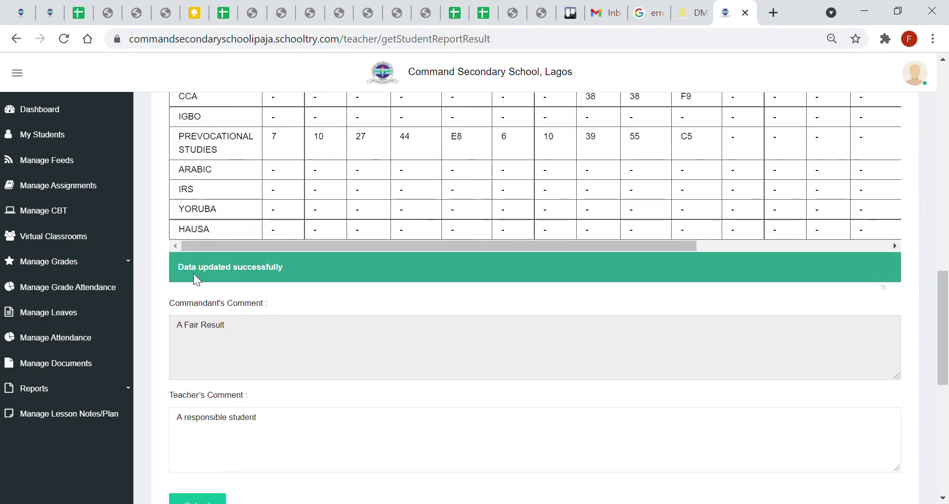